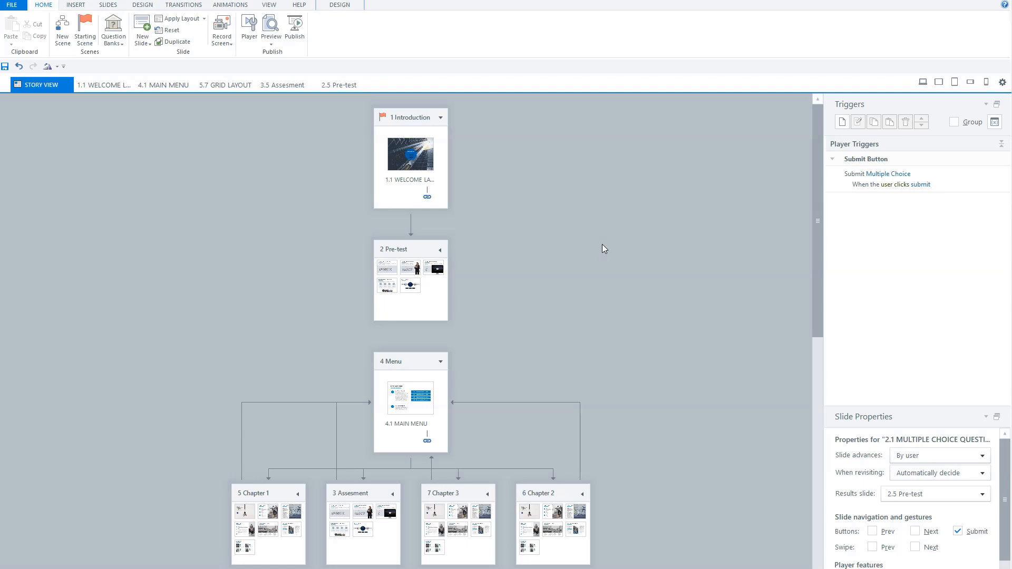
Open the 2.5 Pre-test results slide in the 2 Pre-test scene.
left_click(111, 6)
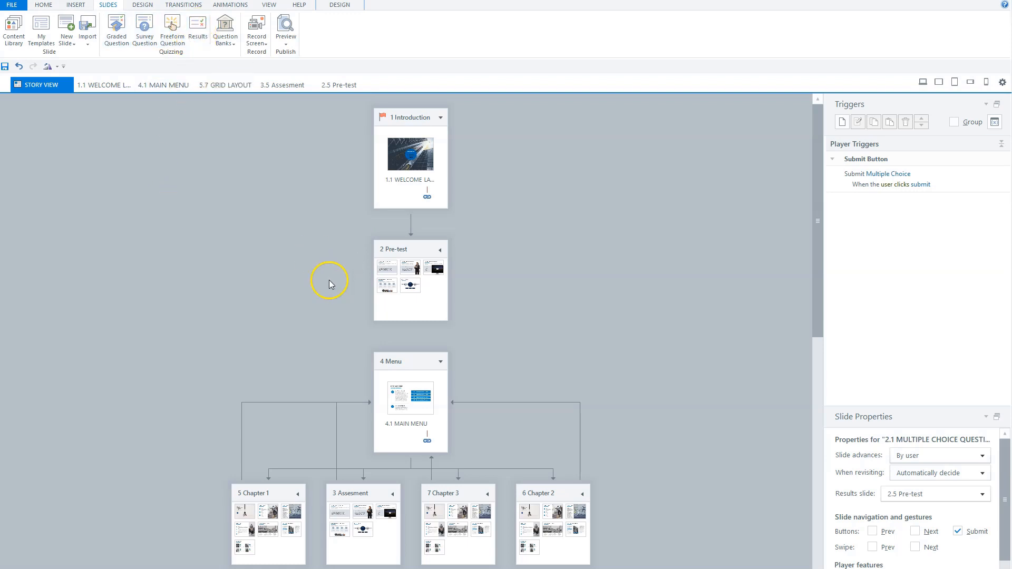
left_click(411, 287)
double_click(411, 287)
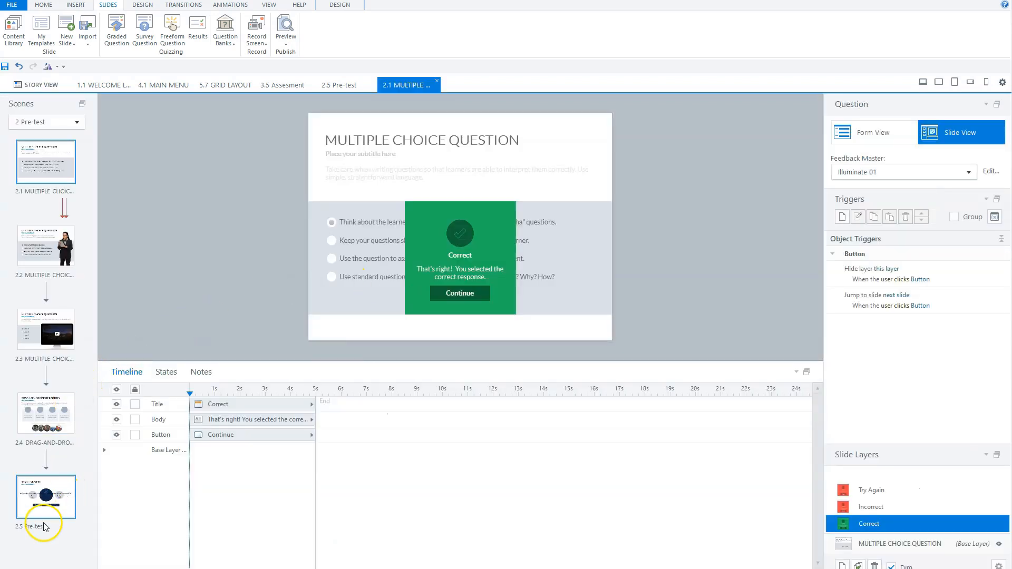
left_click(48, 505)
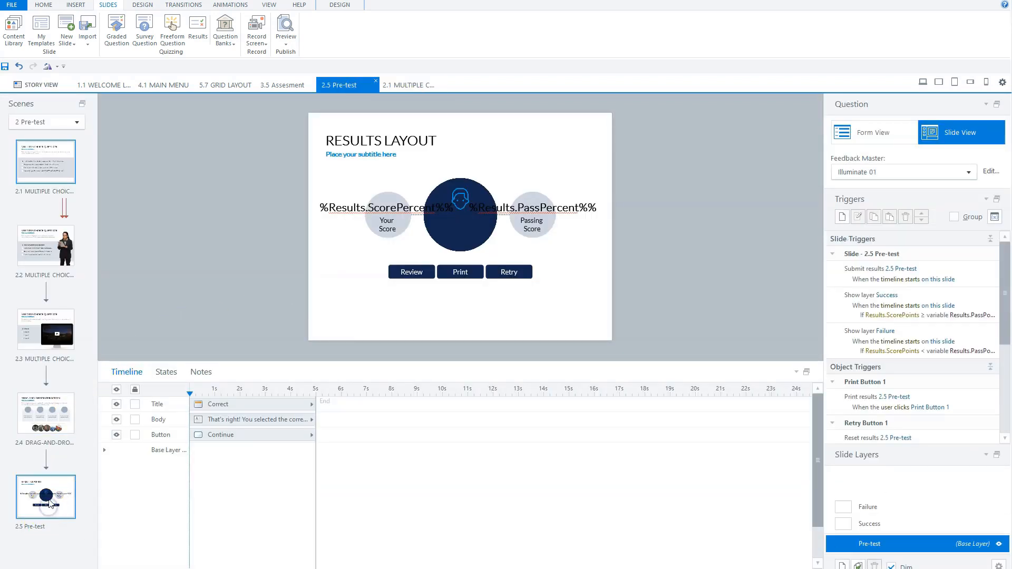
Set the tracking type of the 2.5 Pre-test results slide to the LMS-tracked Pre-Check option.
left_click(339, 6)
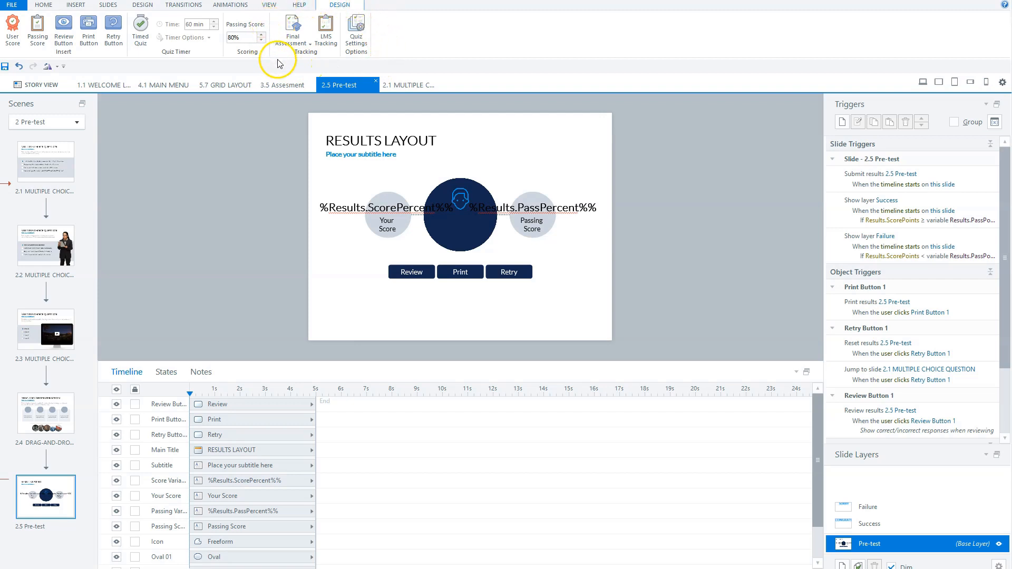
left_click(298, 40)
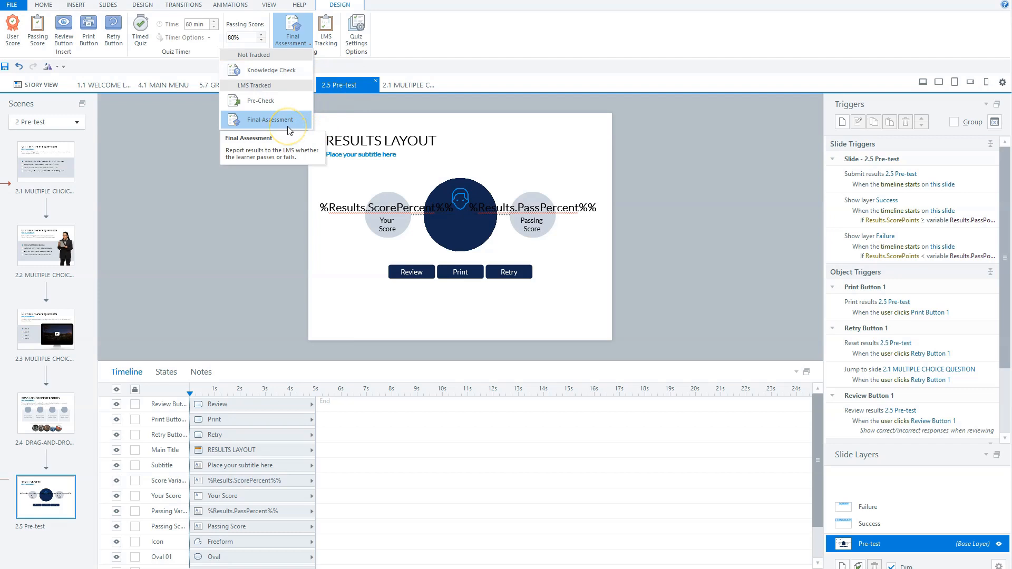
left_click(292, 140)
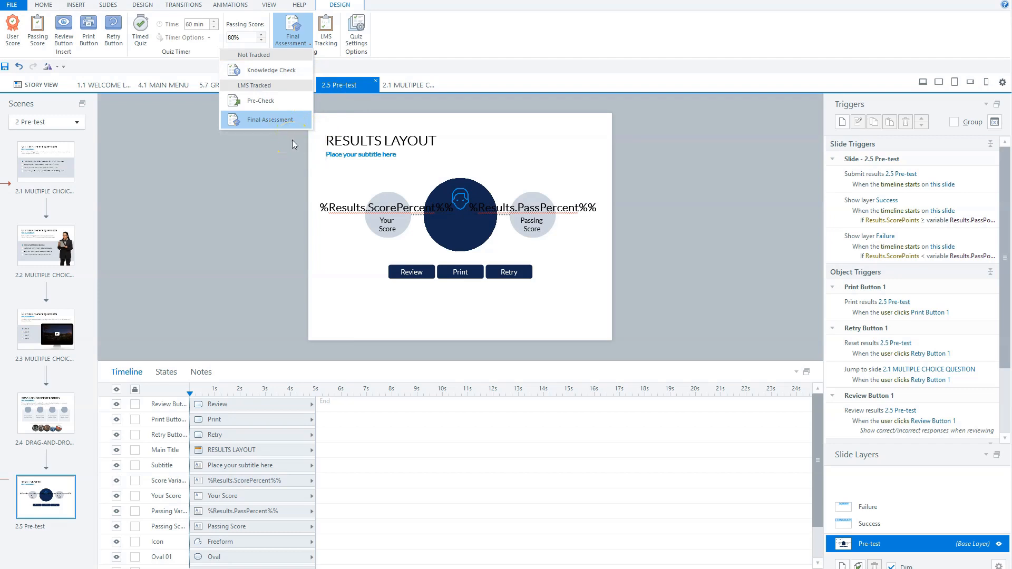
left_click(270, 121)
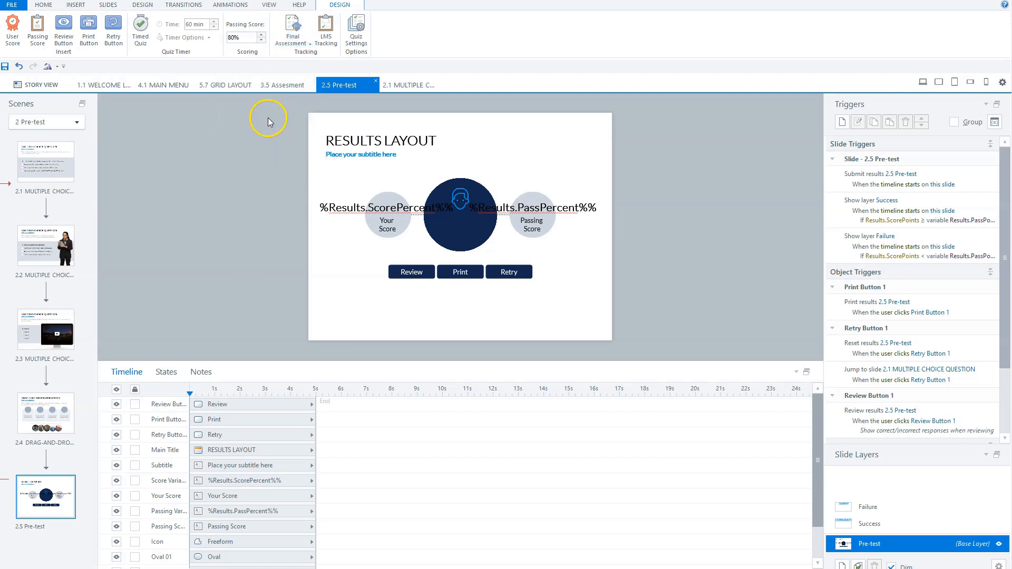
left_click(290, 45)
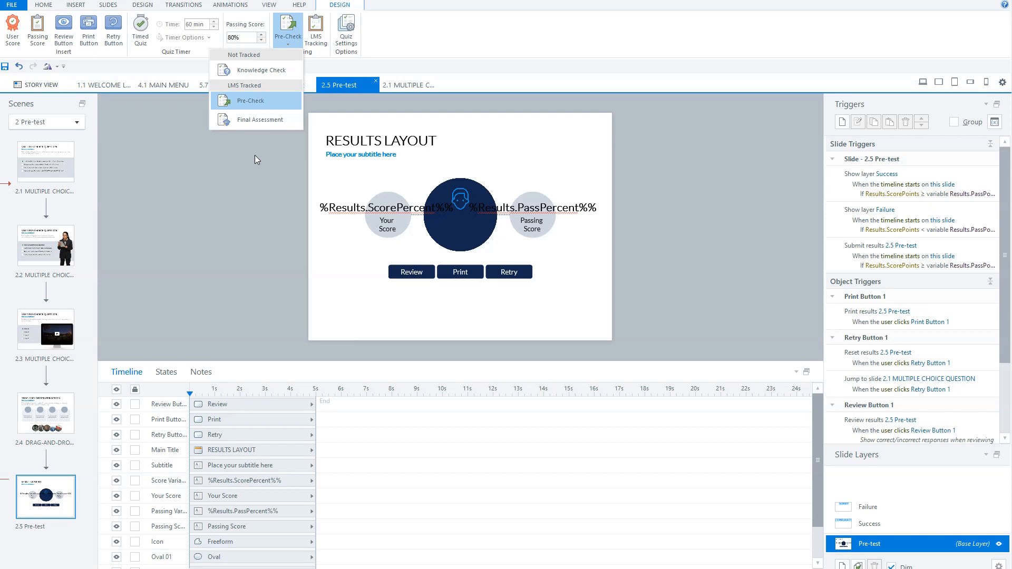
left_click(261, 157)
In the LMS tracking options, also mark the course complete when the learner has viewed 10% of all slides in the project.
left_click(320, 34)
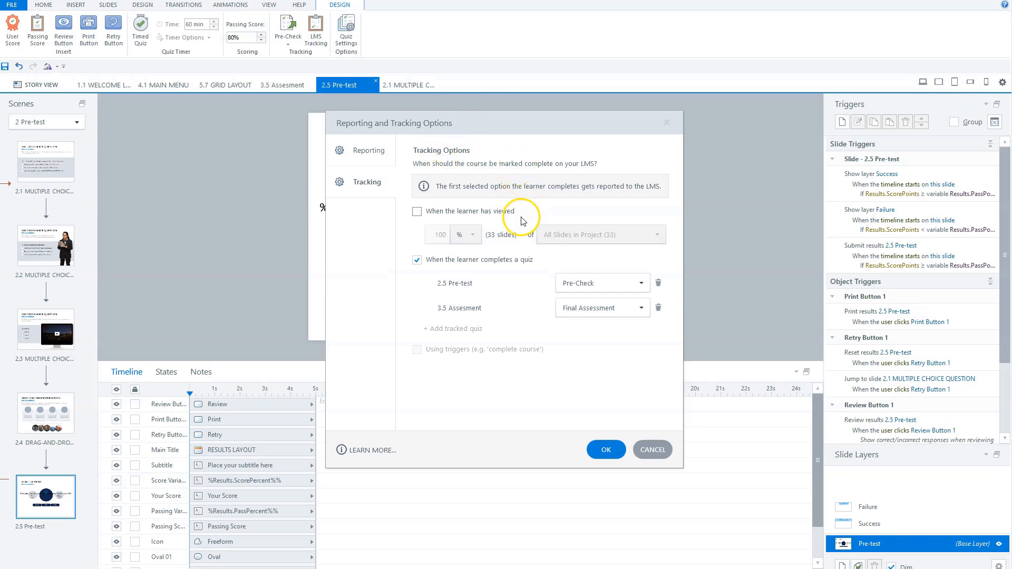
left_click(417, 212)
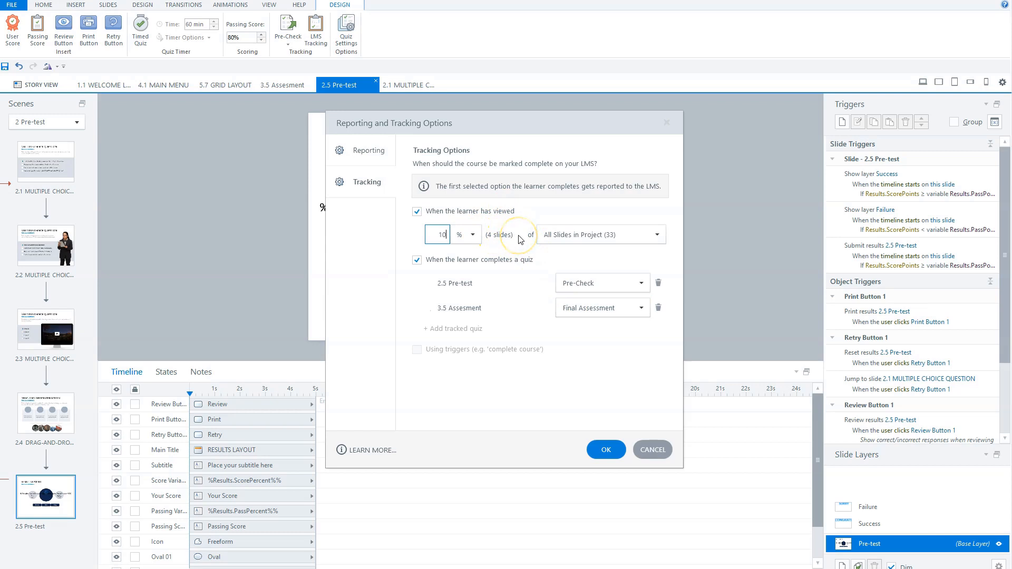
left_click(520, 264)
Switch the viewed-slides threshold unit to Slides and back to percent.
left_click(478, 237)
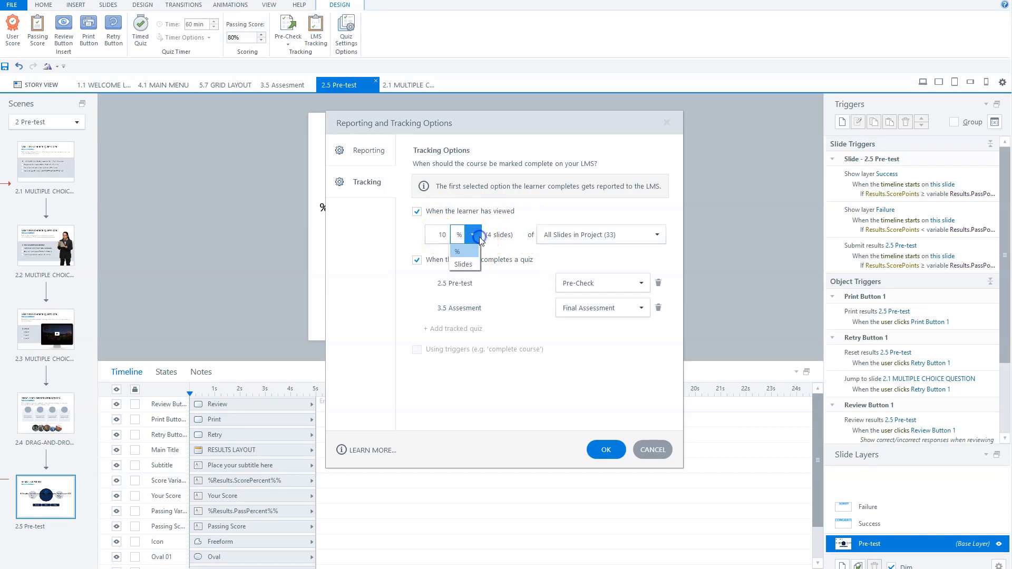
left_click(439, 237)
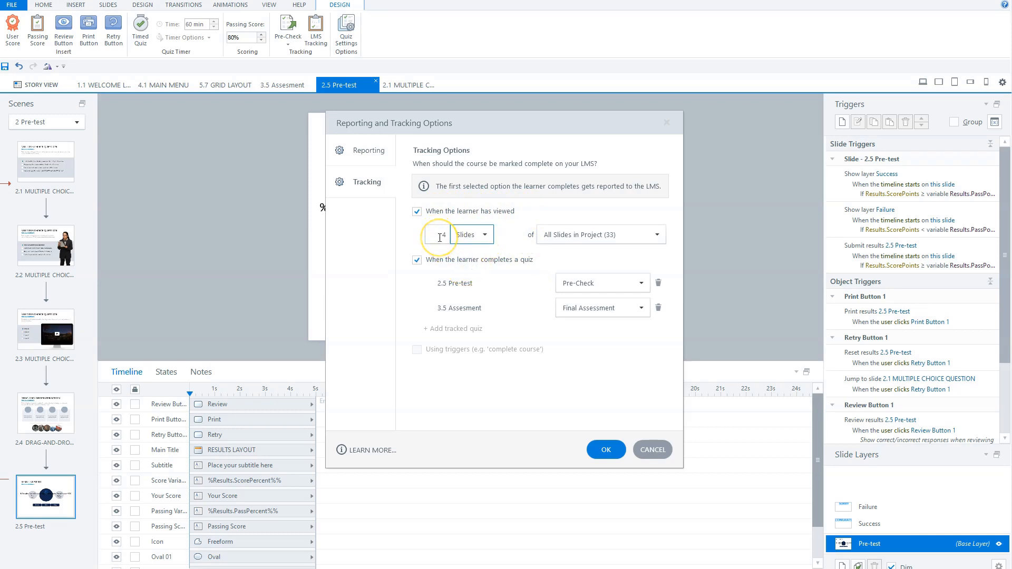
left_click(472, 236)
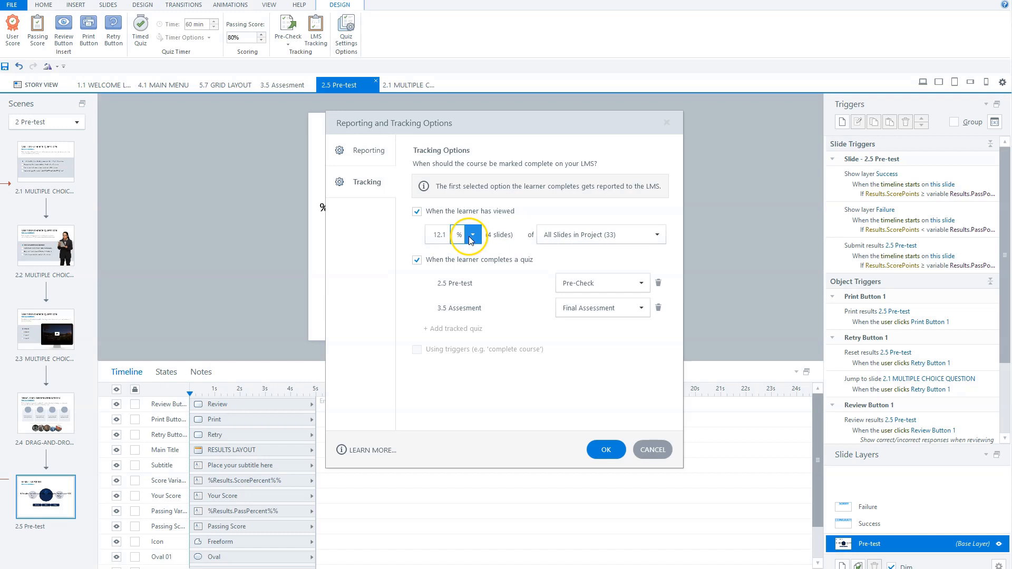
left_click(535, 264)
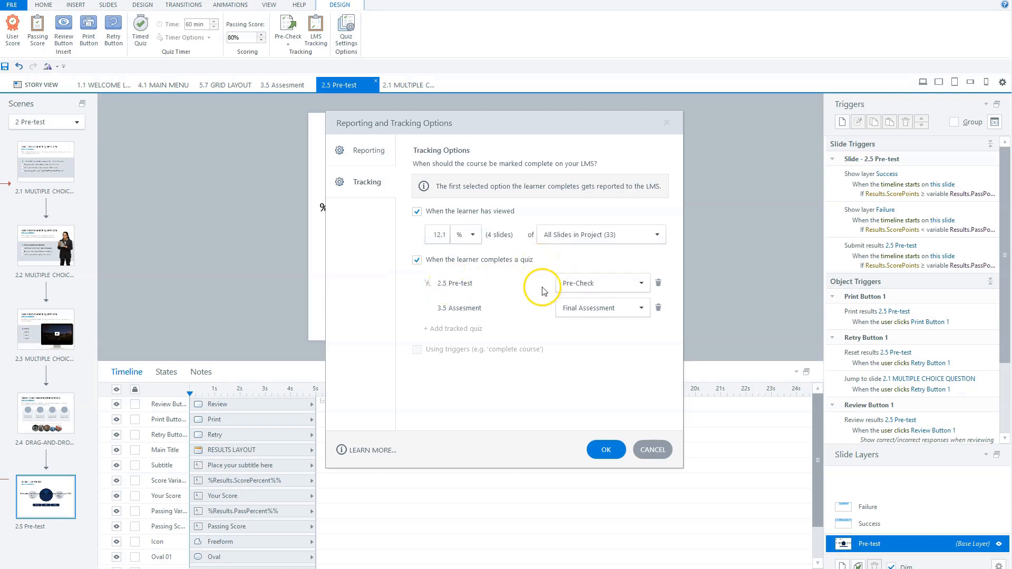
Keep Pre-Check as the tracking type of the 2.5 Pre-test quiz, and disable and re-enable its tracking.
left_click(594, 286)
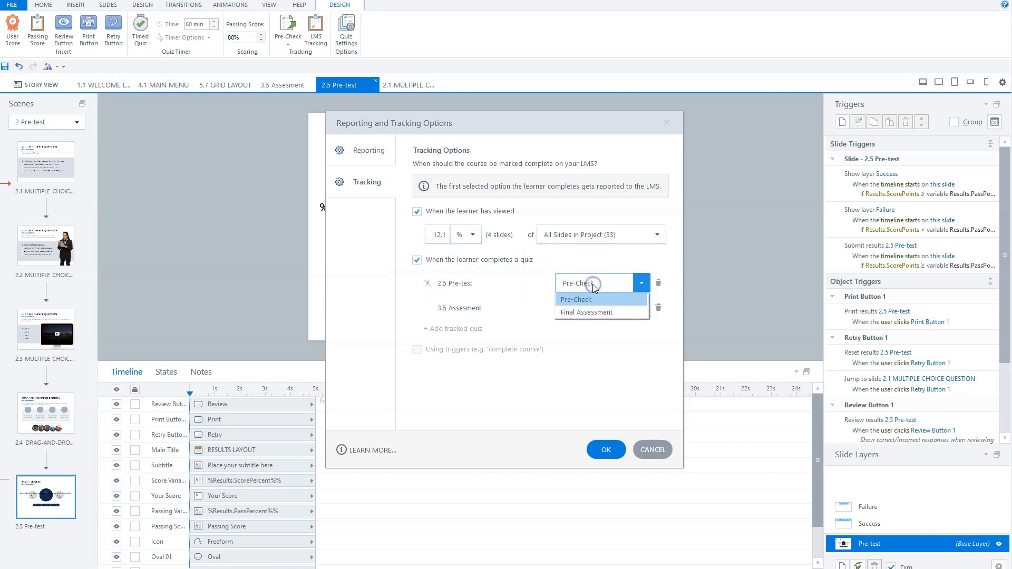
left_click(570, 307)
left_click(568, 301)
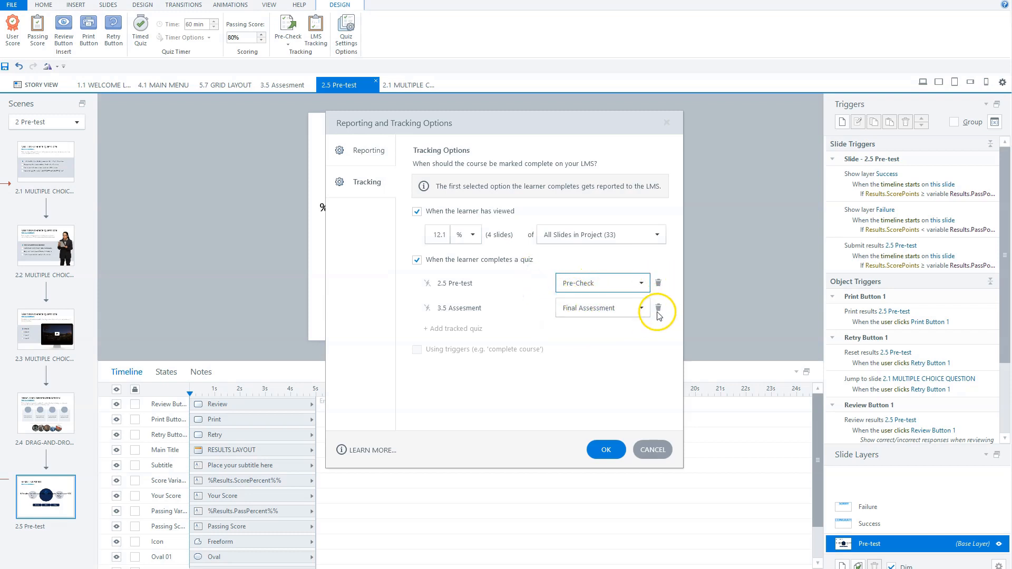
left_click(427, 285)
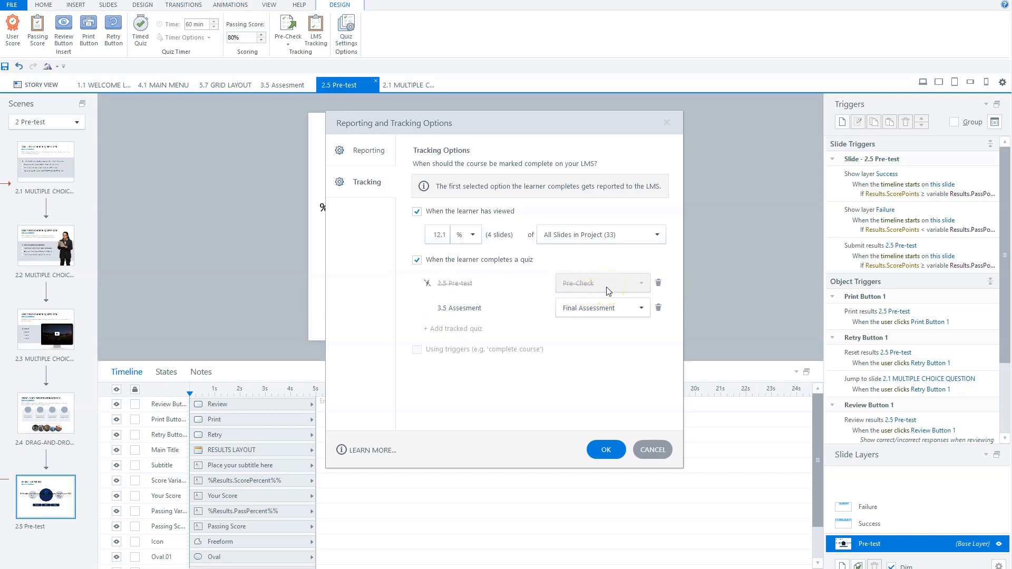
left_click(427, 284)
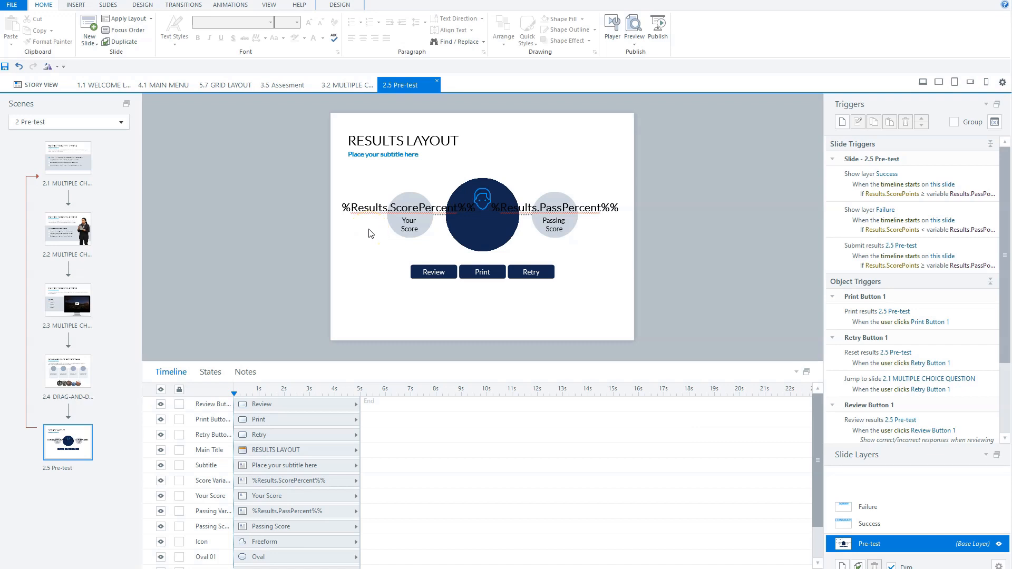
Open question 3.1 of the 3 Assesment scene in Form View.
left_click(335, 215)
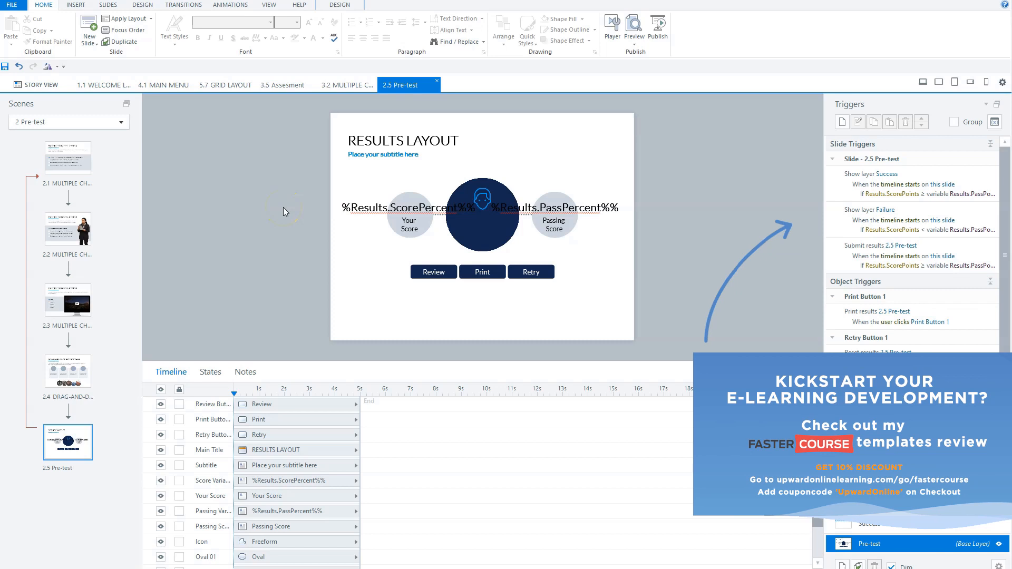
left_click(122, 122)
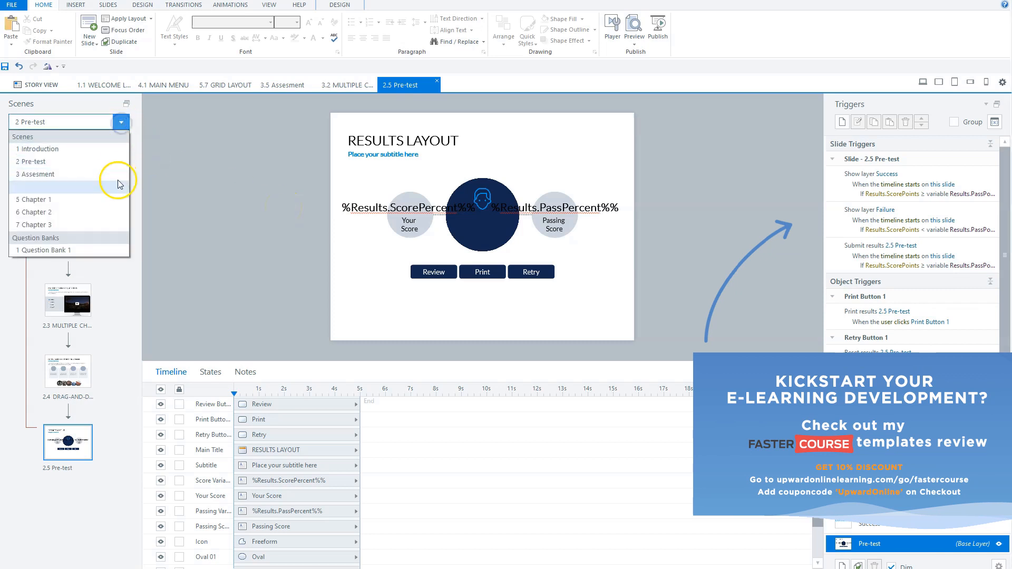
left_click(103, 174)
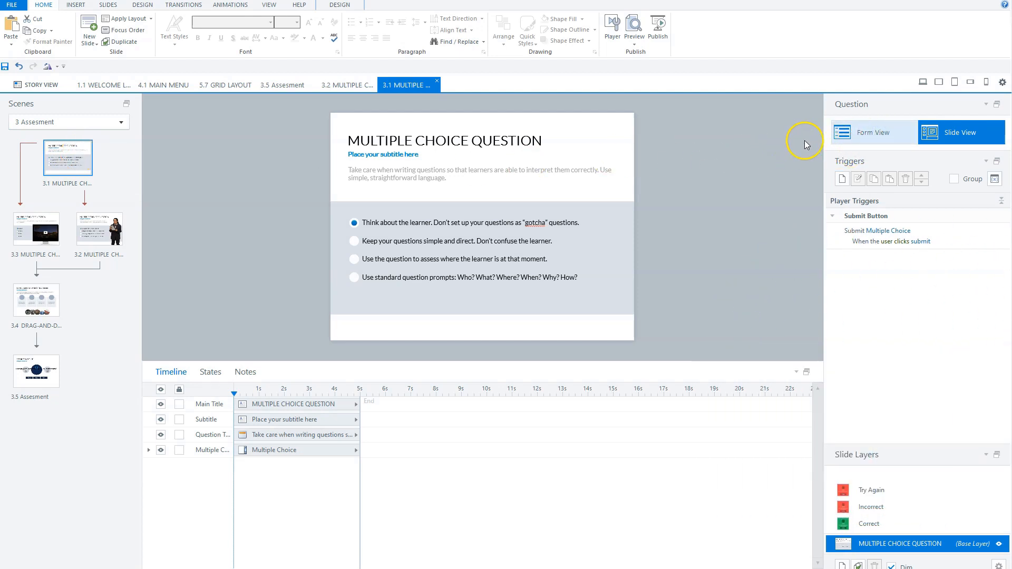
left_click(841, 136)
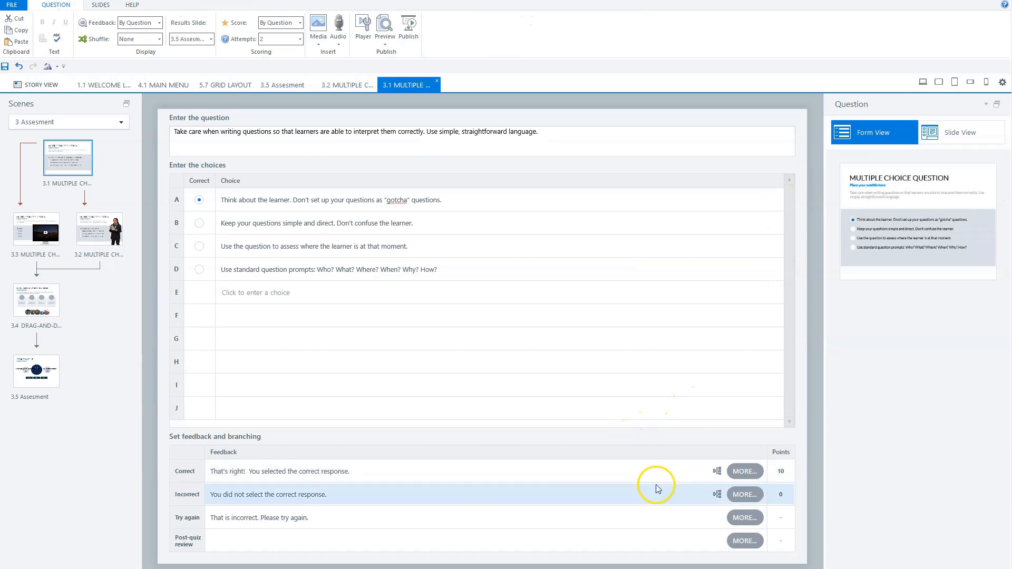
Examine which slides the correct and incorrect feedback of question 3.1 branch to.
left_click(745, 471)
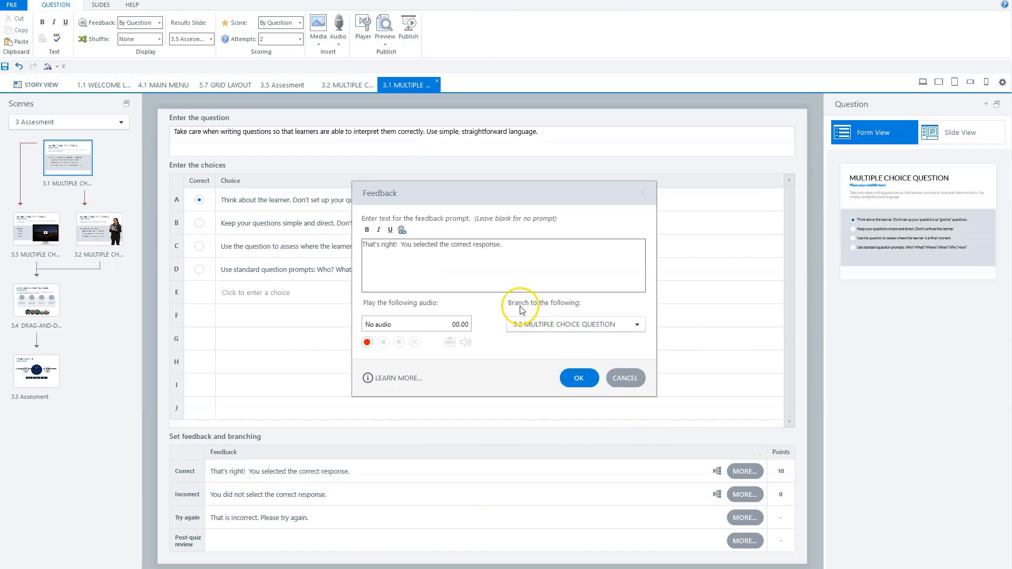
left_click(580, 377)
left_click(745, 494)
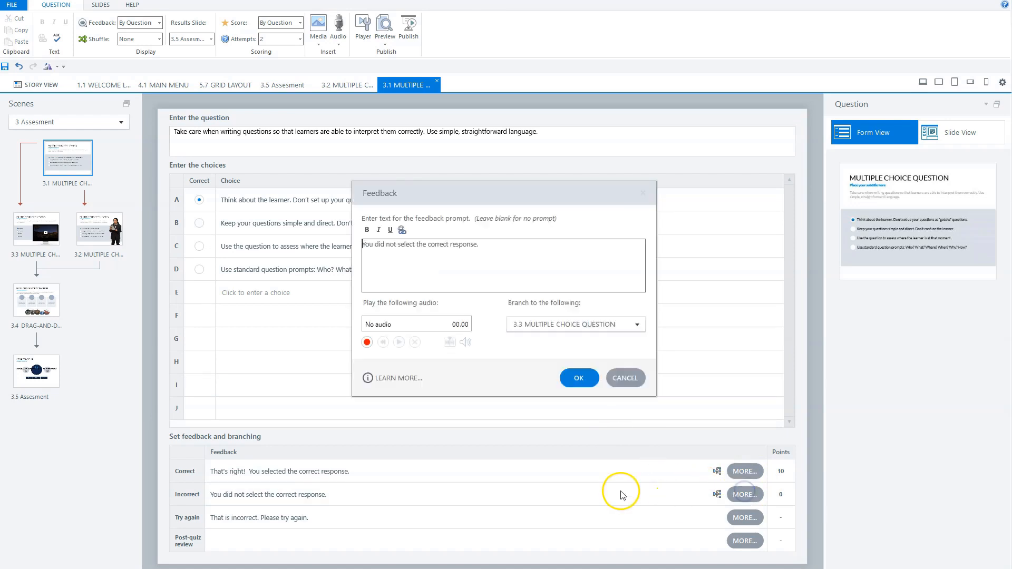
left_click(580, 378)
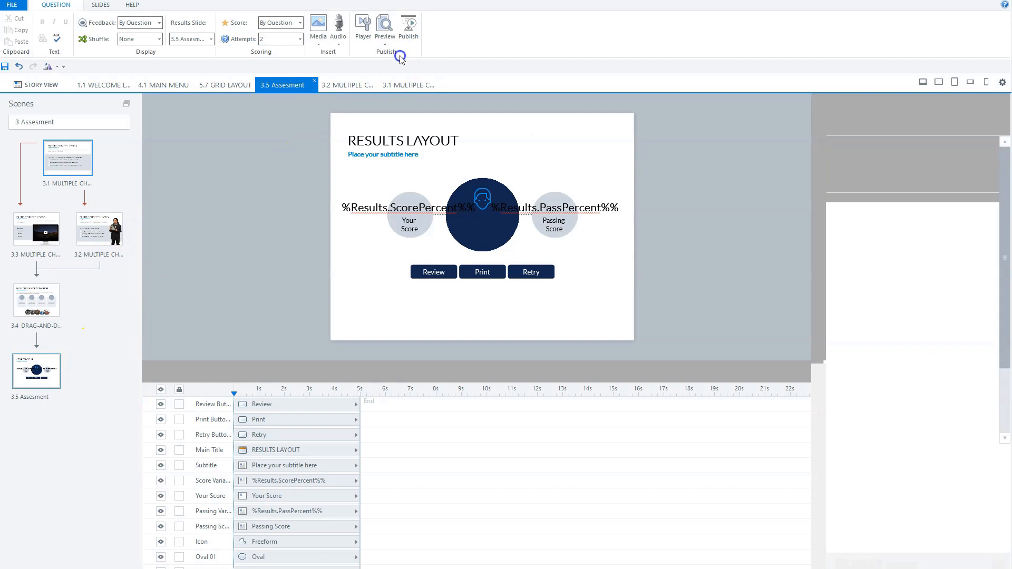
In the quiz settings of the 3.5 Assesment results slide, enable the option to only score viewed questions.
left_click(341, 5)
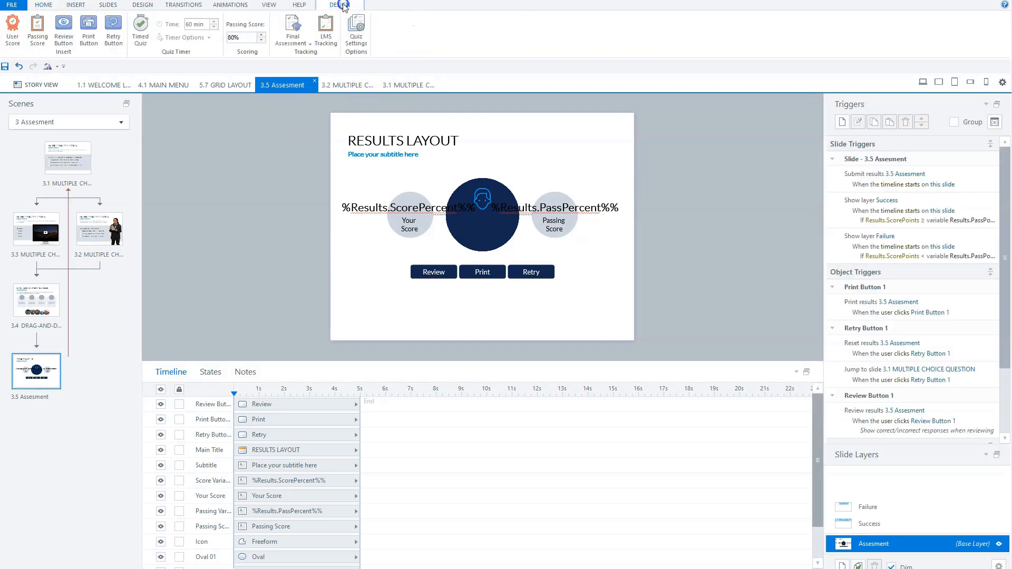
left_click(327, 29)
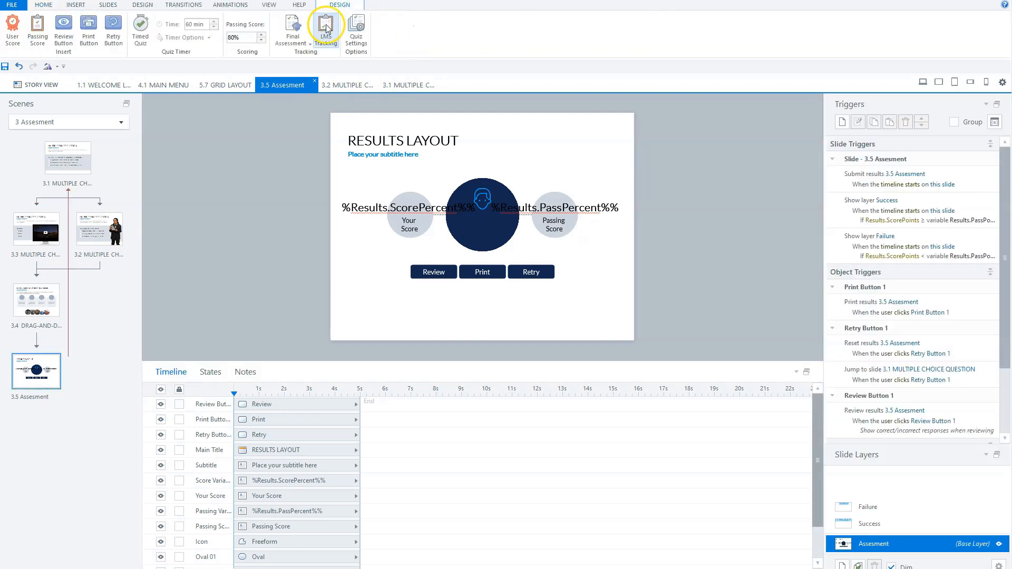
left_click(356, 31)
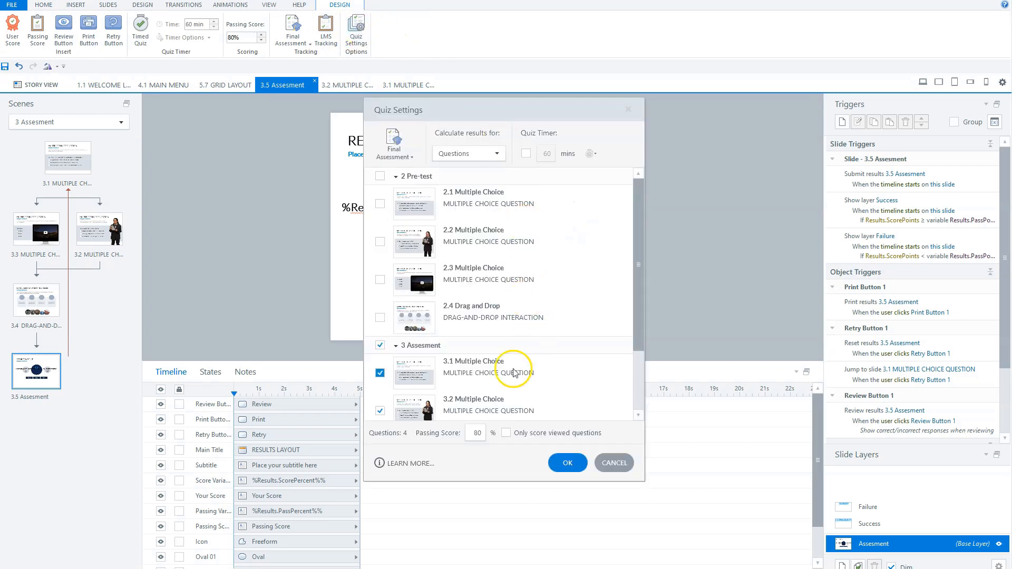
scroll(485, 364, "down", 2)
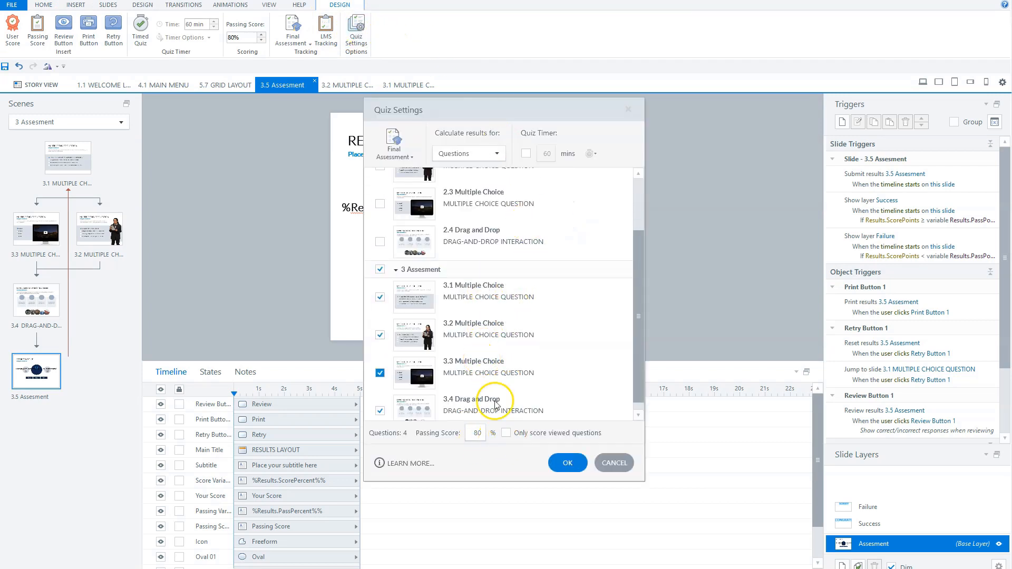
left_click(506, 433)
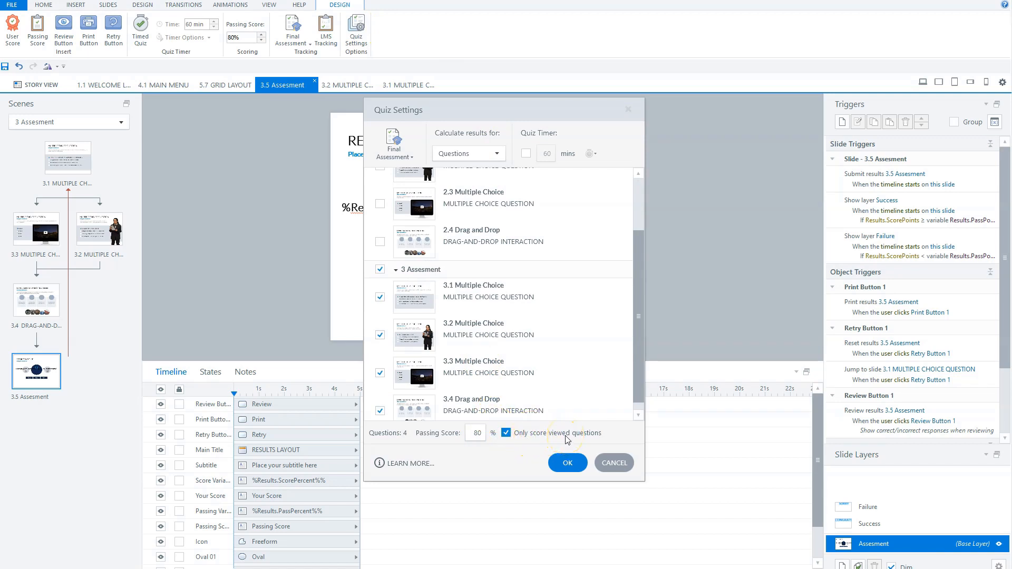
left_click(317, 382)
left_click(566, 463)
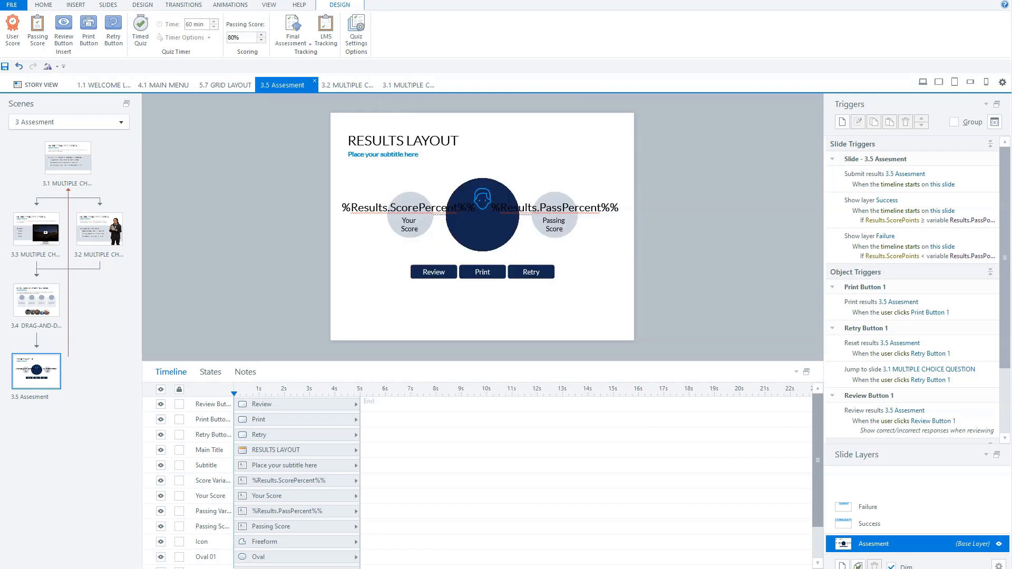